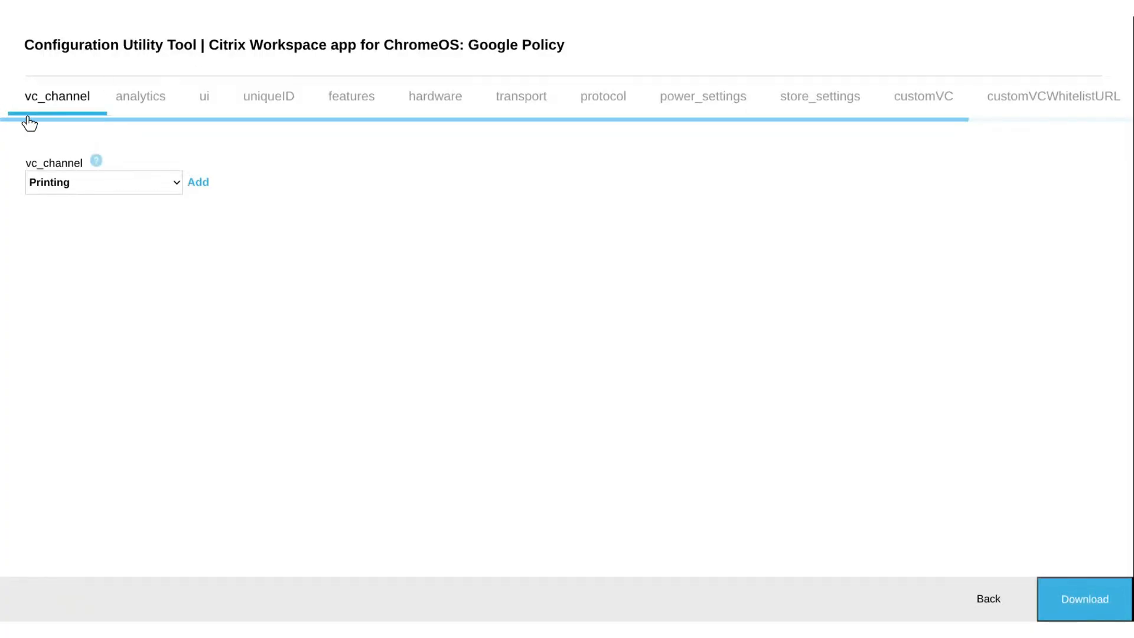
# Enable the zoom configuration so its default custom virtual channels and whitelist URLs are included in the policy
pyautogui.moveTo(27, 120); pyautogui.dragTo(347, 142)
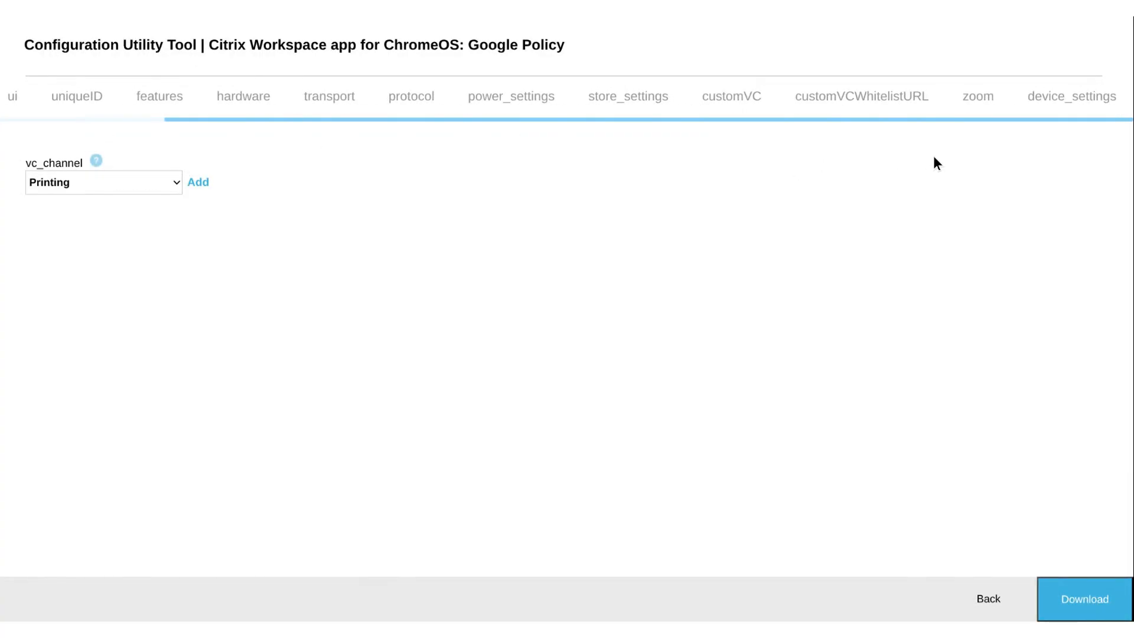
pyautogui.click(975, 105)
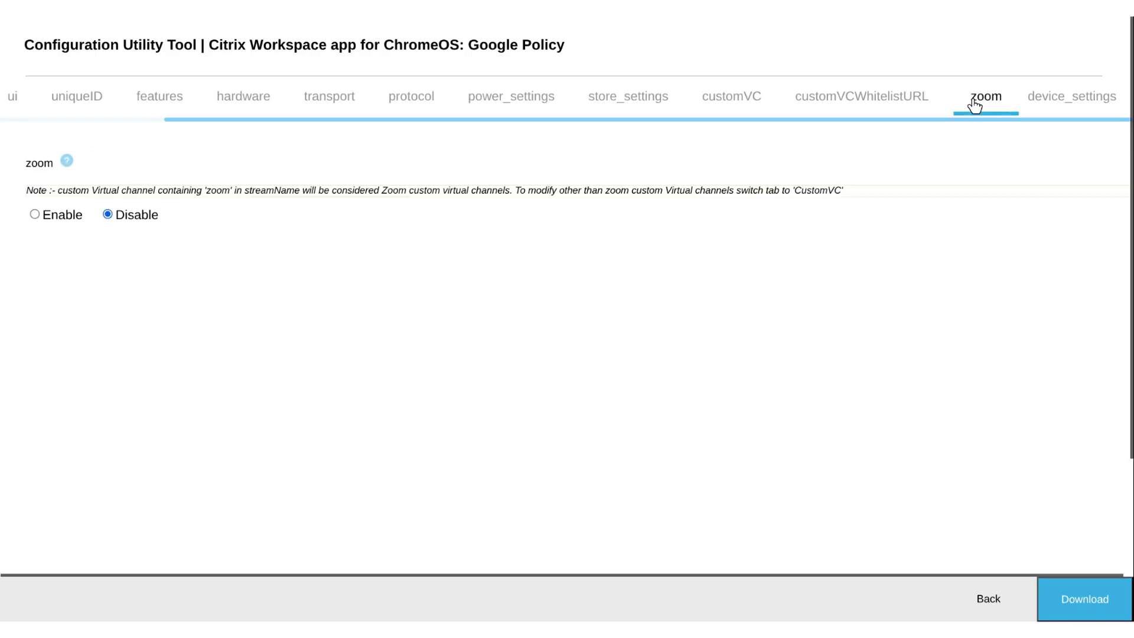
pyautogui.click(35, 214)
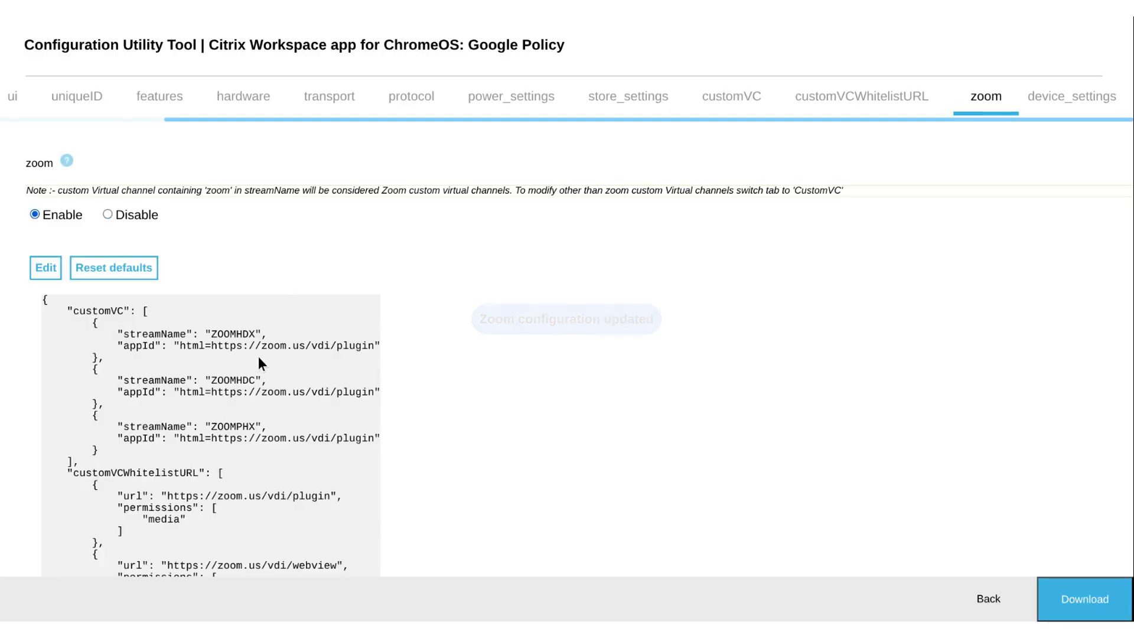
pyautogui.scroll(-3, 140, 388)
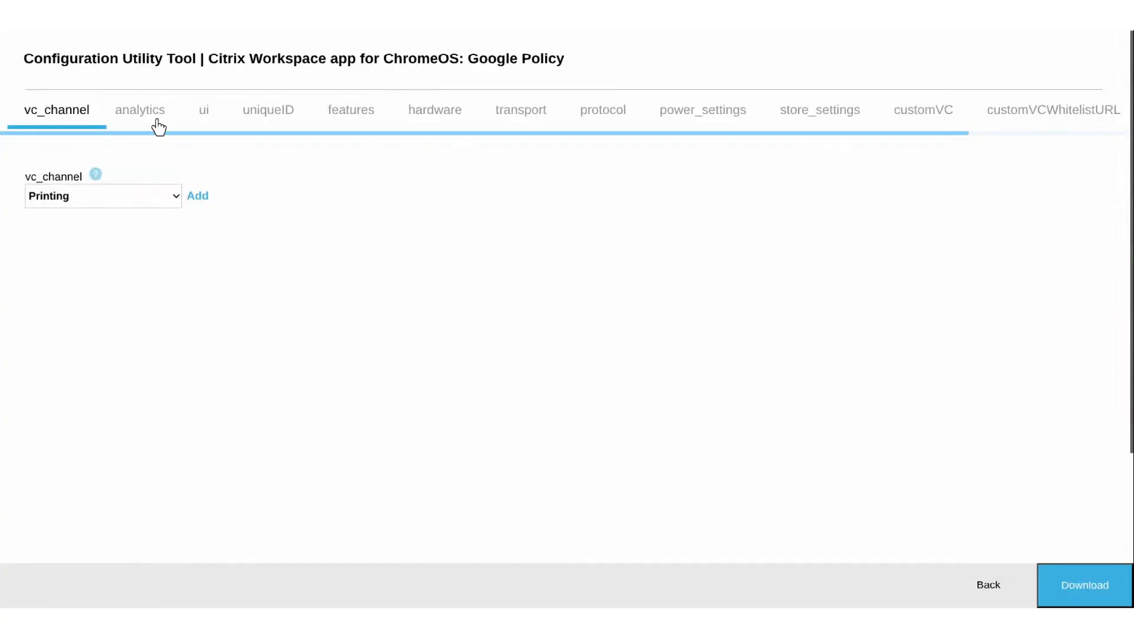
# In the ui settings, set the default available session size to Use_Device_Pixel_Ratio and the windowstate to fullscreen
pyautogui.click(211, 114)
pyautogui.scroll(-6, 897, 274)
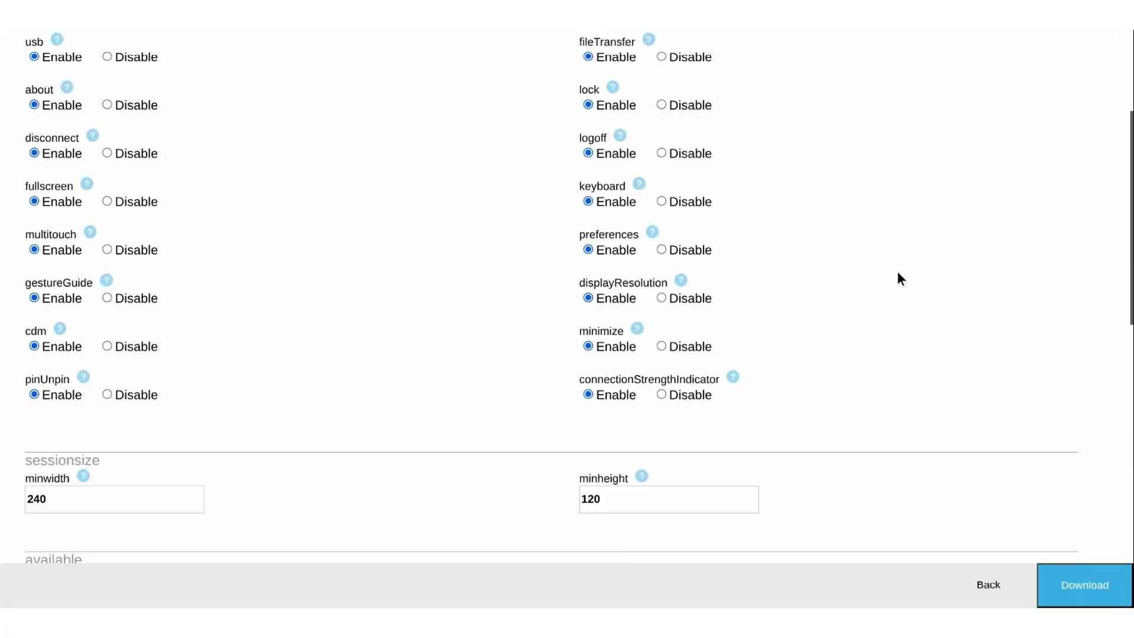
pyautogui.scroll(-2, 883, 293)
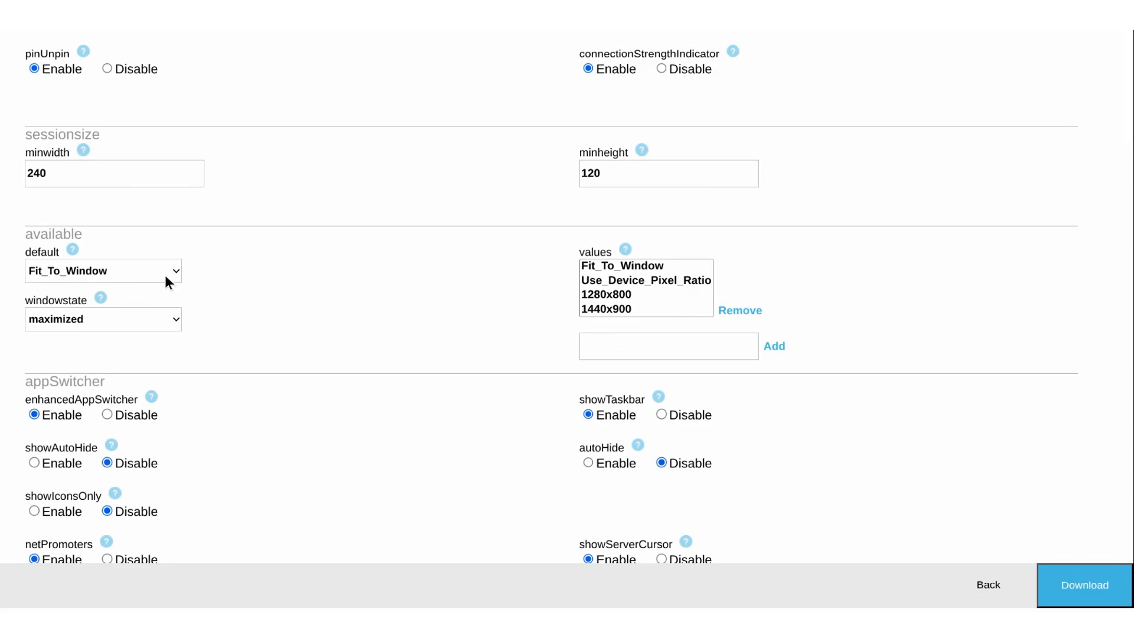
pyautogui.click(147, 295)
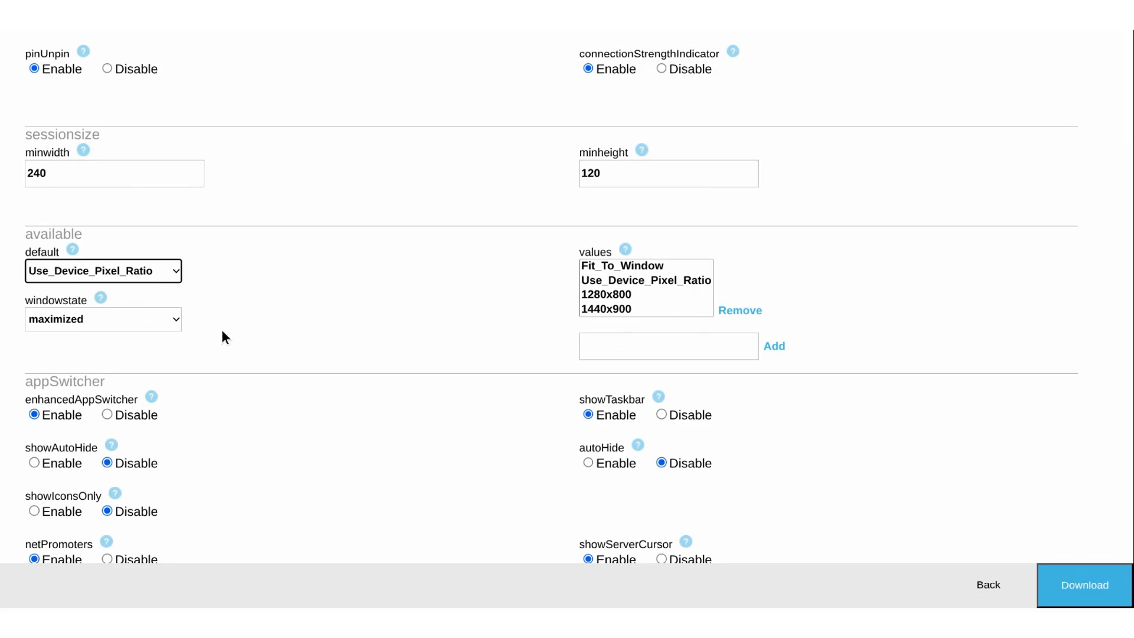
pyautogui.click(164, 320)
pyautogui.click(107, 342)
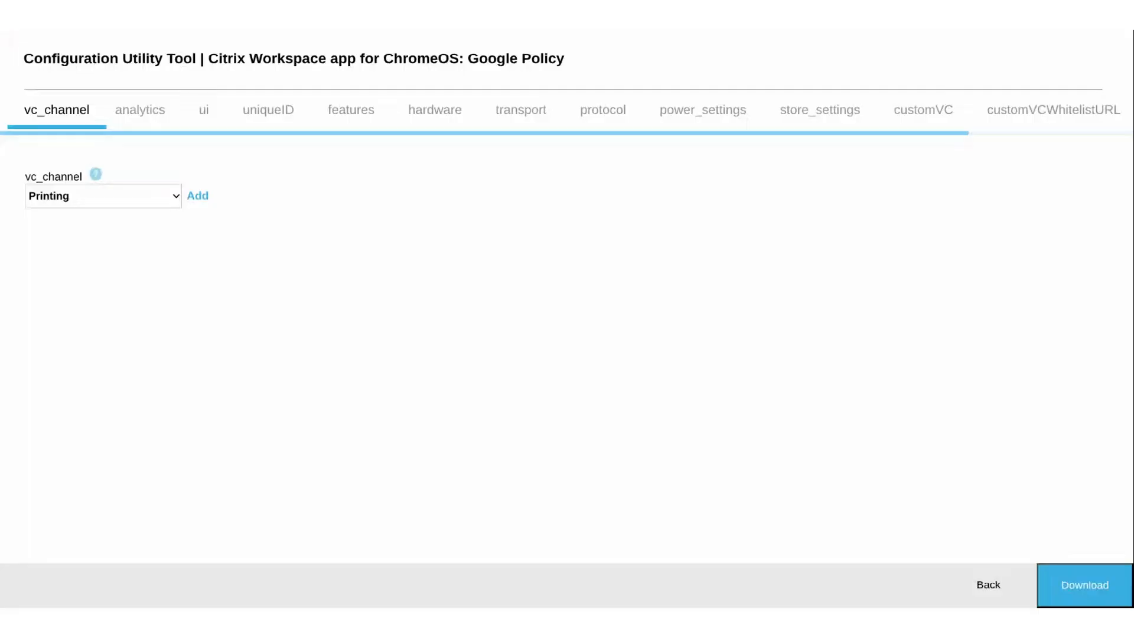
# Open the power_settings section of the policy configuration
pyautogui.click(689, 113)
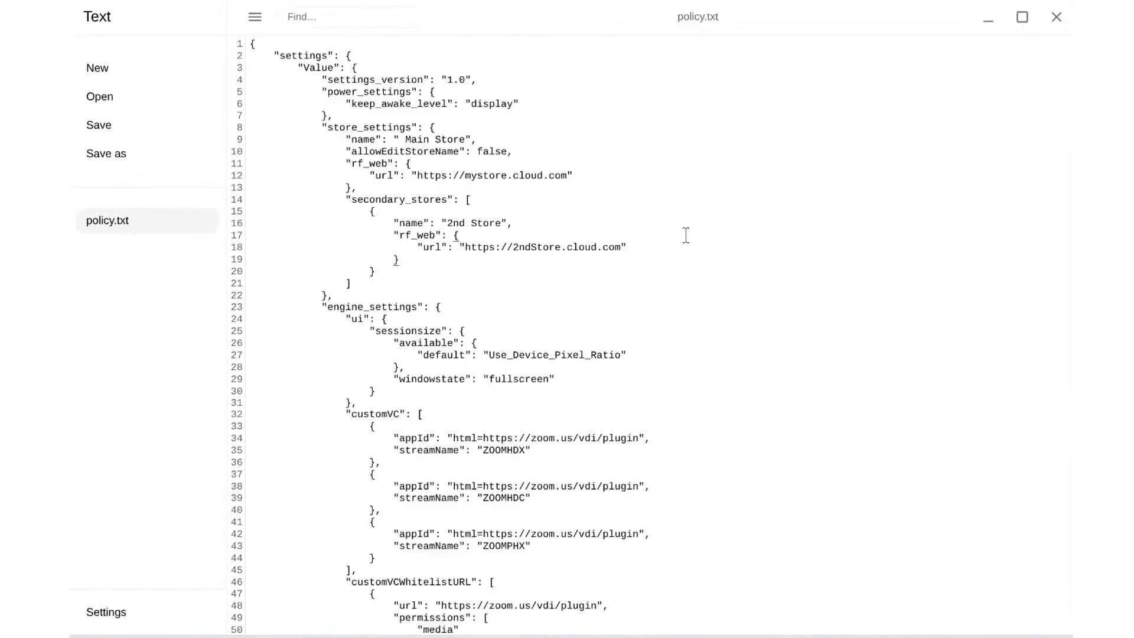
# Examine policy.txt from the store settings to the custom virtual channels, singling out the allowEditStoreName entry and its value
pyautogui.scroll(-5, 686, 239)
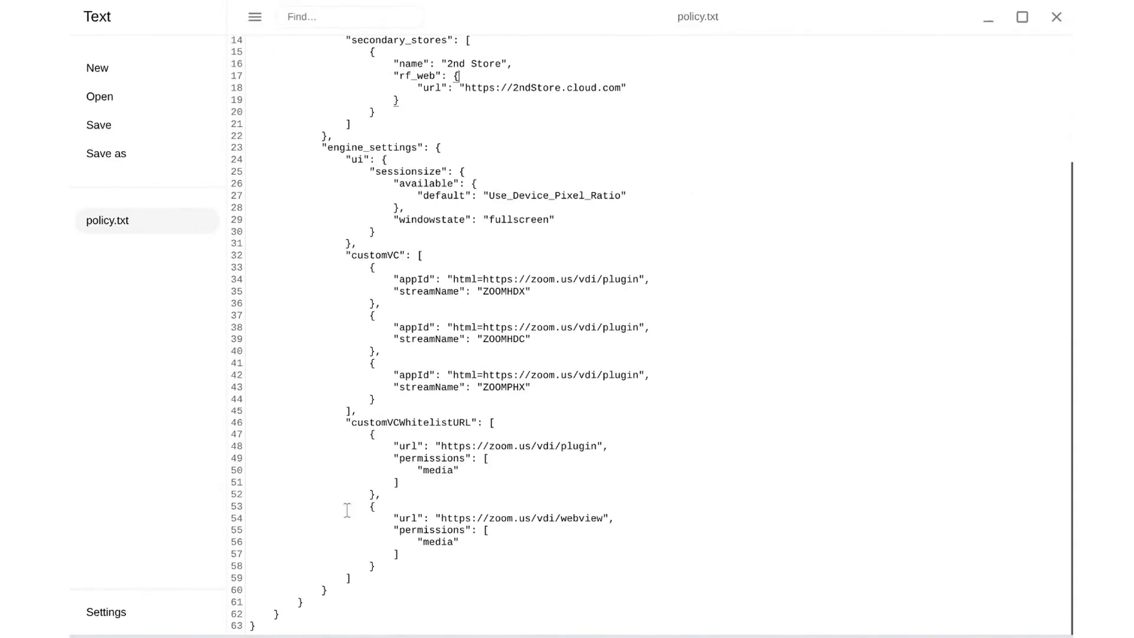
pyautogui.scroll(4, 592, 496)
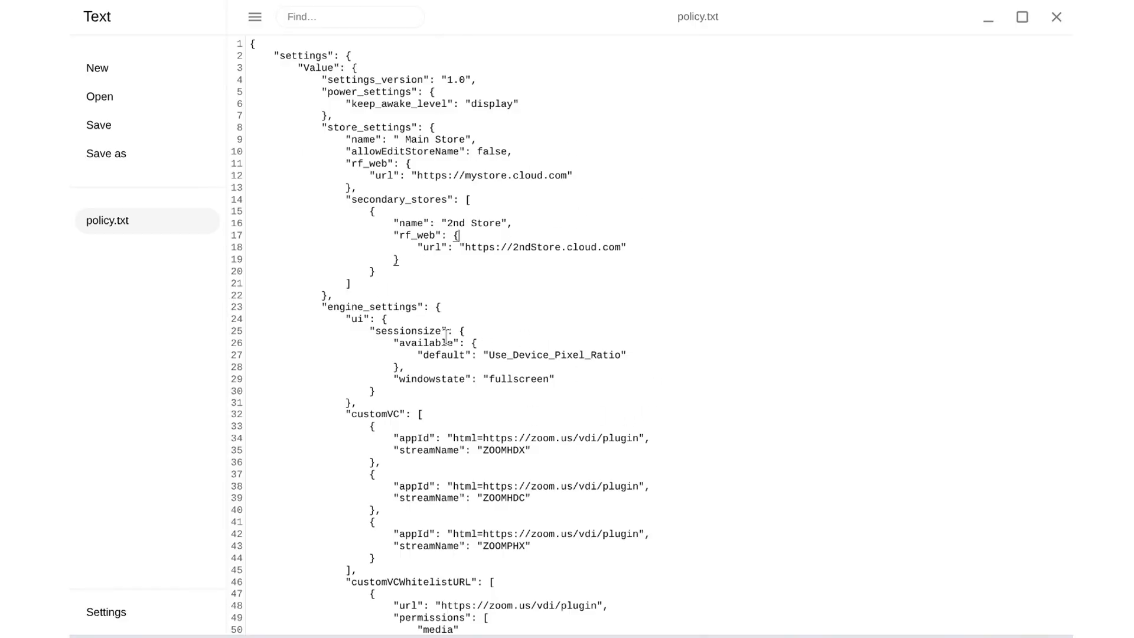
pyautogui.moveTo(627, 266); pyautogui.dragTo(505, 250)
pyautogui.click(510, 167)
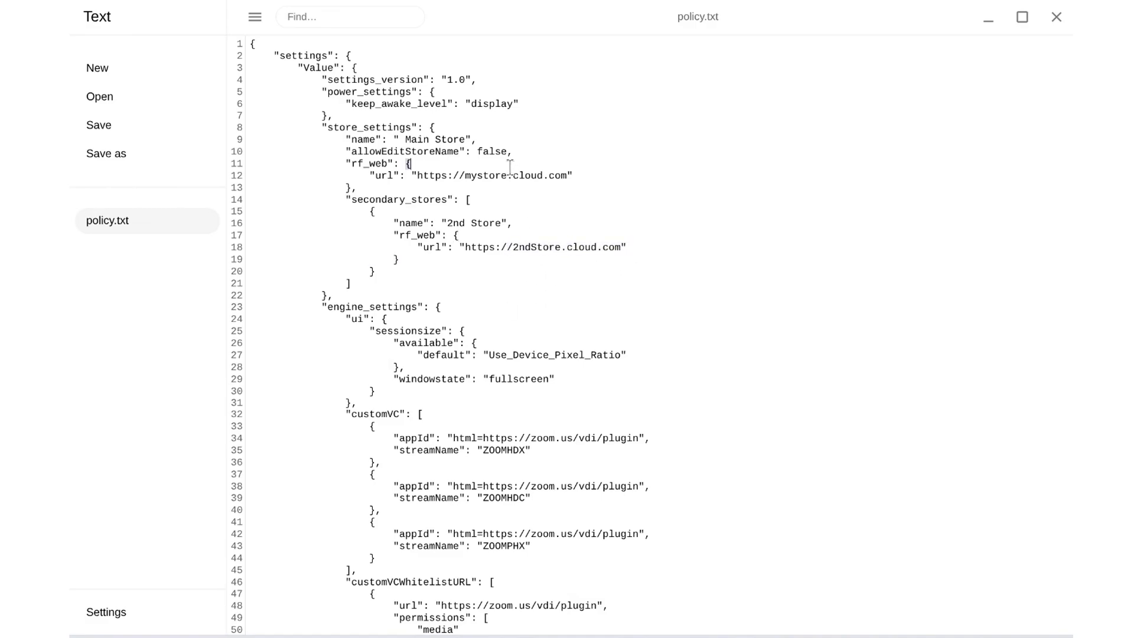
pyautogui.click(515, 380)
pyautogui.moveTo(345, 152); pyautogui.dragTo(514, 151)
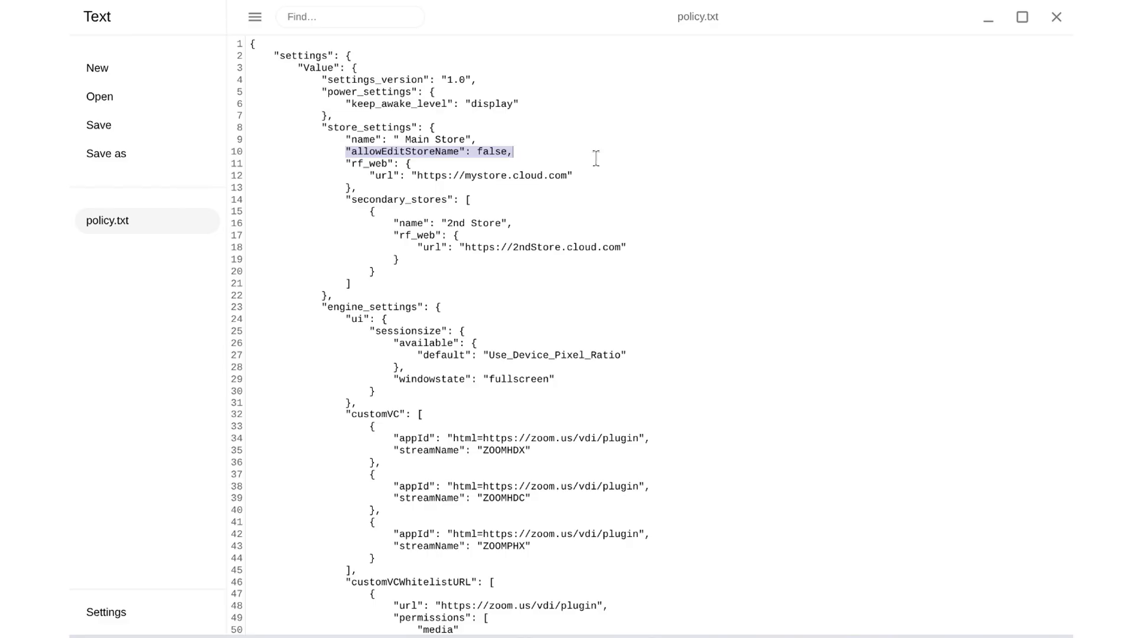
pyautogui.doubleClick(482, 151)
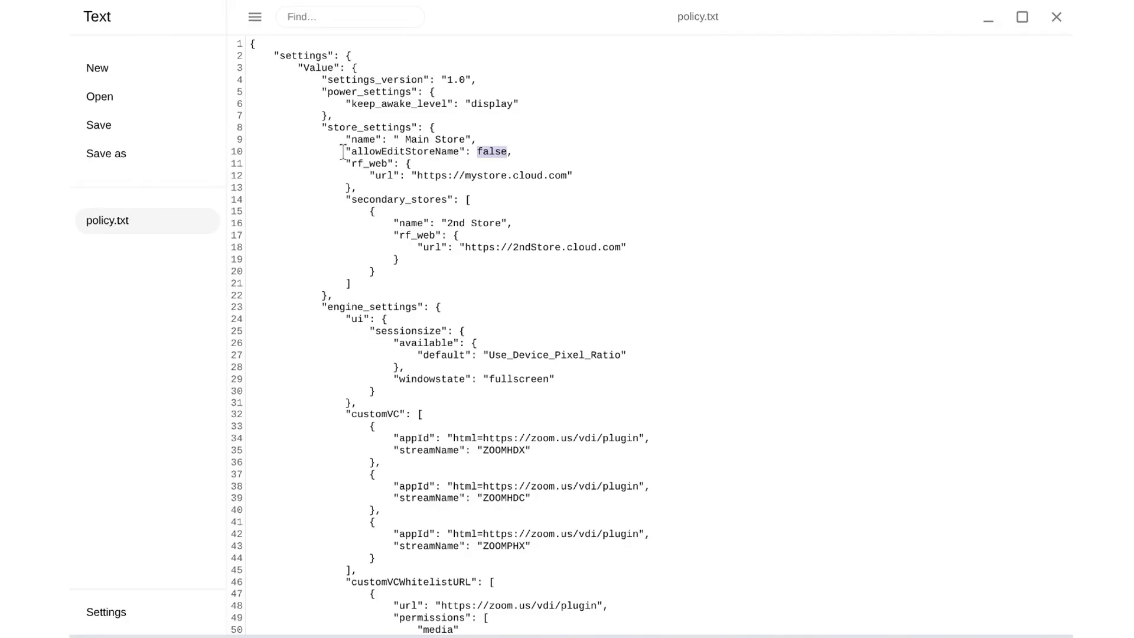
pyautogui.moveTo(344, 152); pyautogui.dragTo(544, 152)
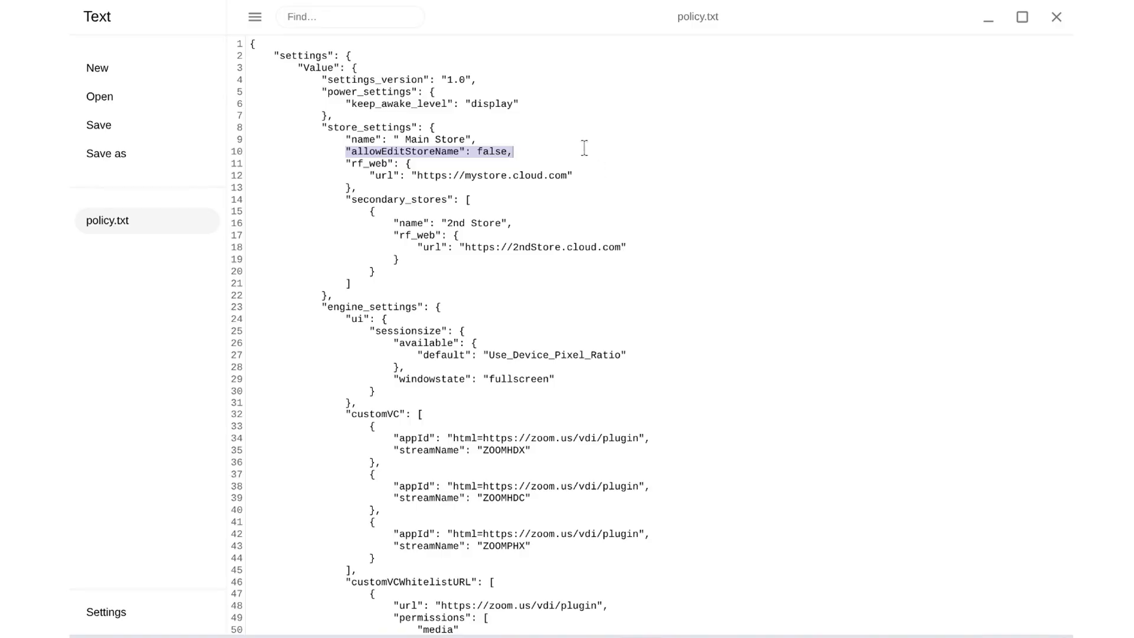
pyautogui.scroll(-3, 588, 183)
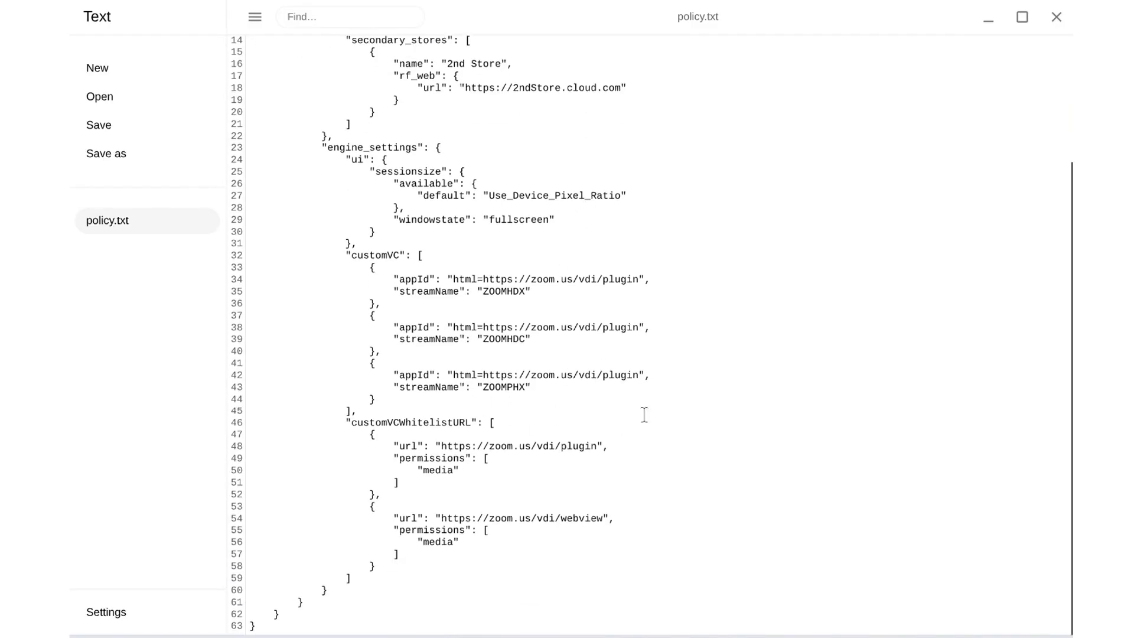
pyautogui.scroll(3, 624, 425)
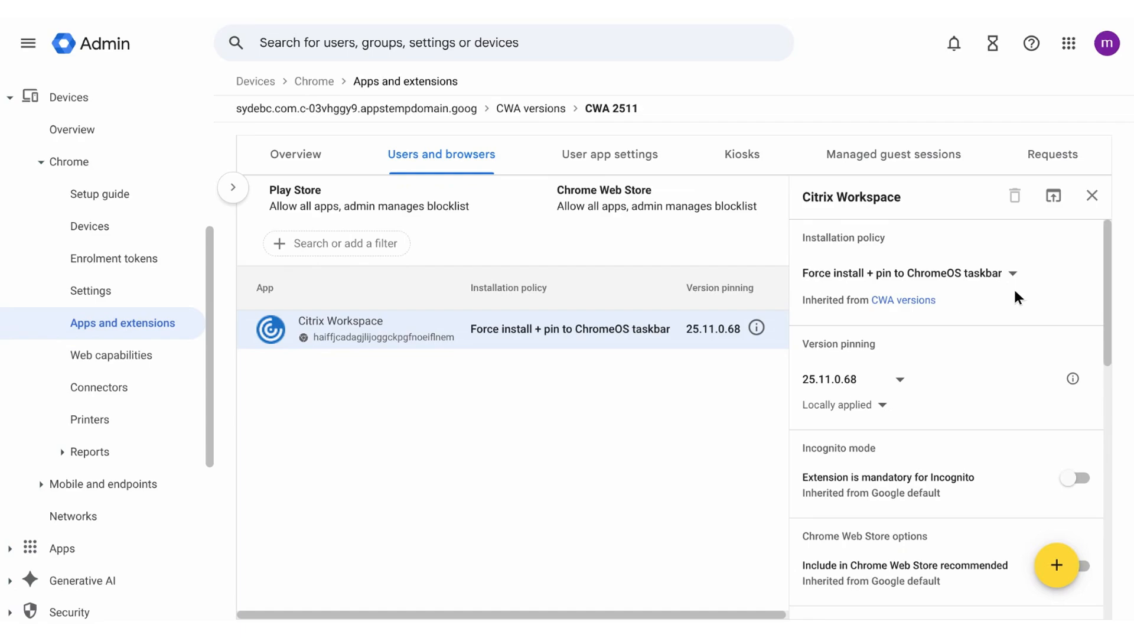
# In the Google Admin console, paste the policy JSON into the Citrix Workspace app's policy for extensions and save the setting
pyautogui.scroll(-5, 1002, 273)
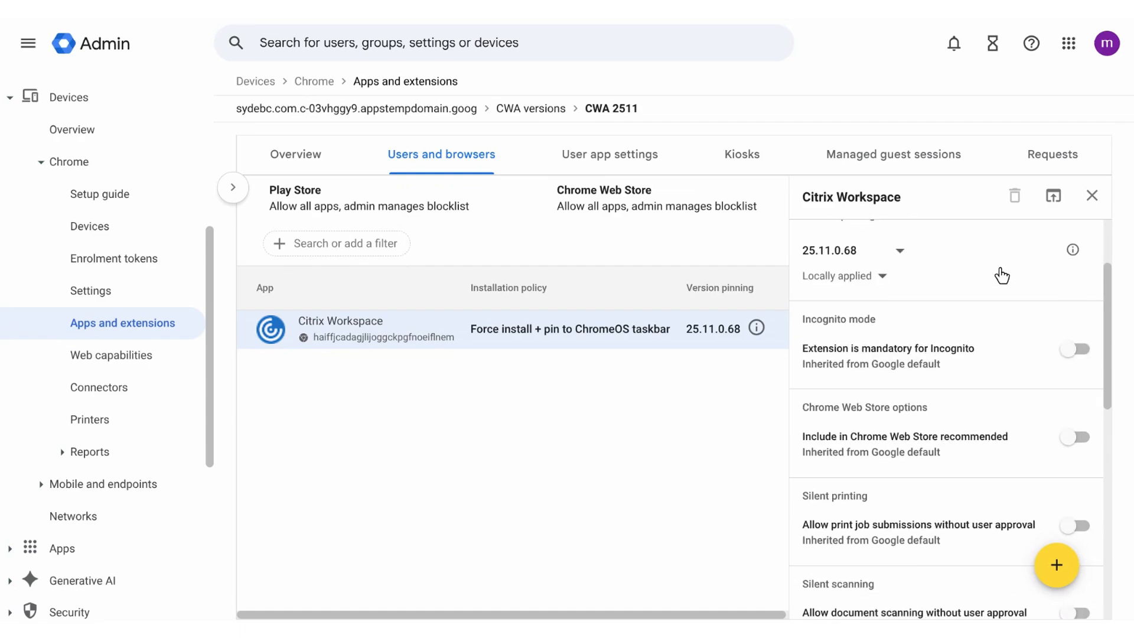
pyautogui.scroll(-5, 1002, 276)
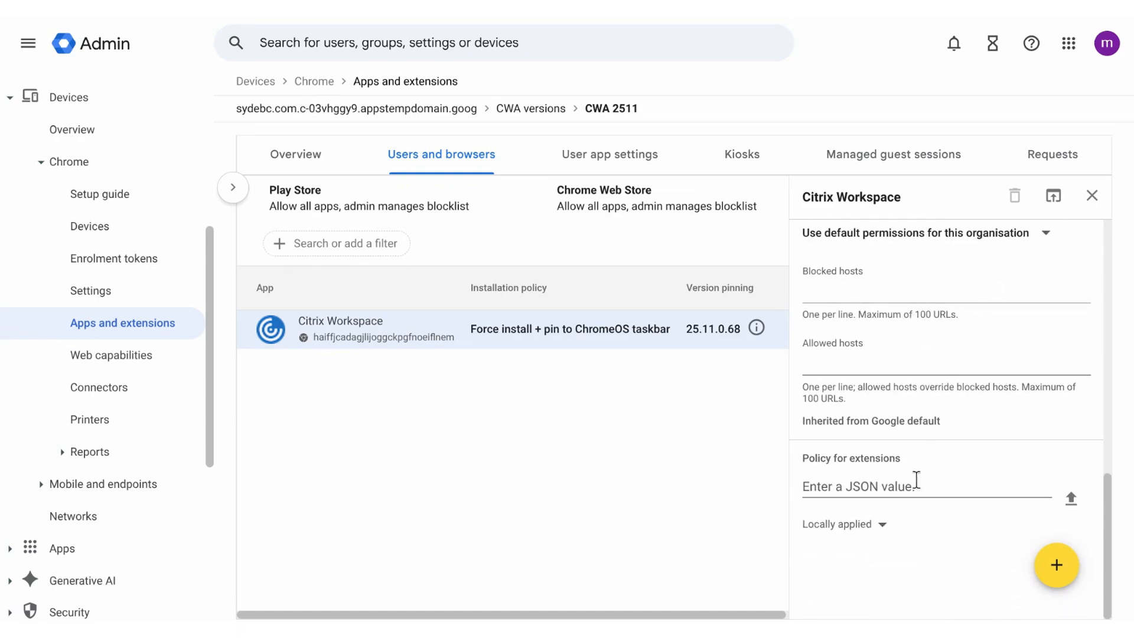
pyautogui.click(844, 486)
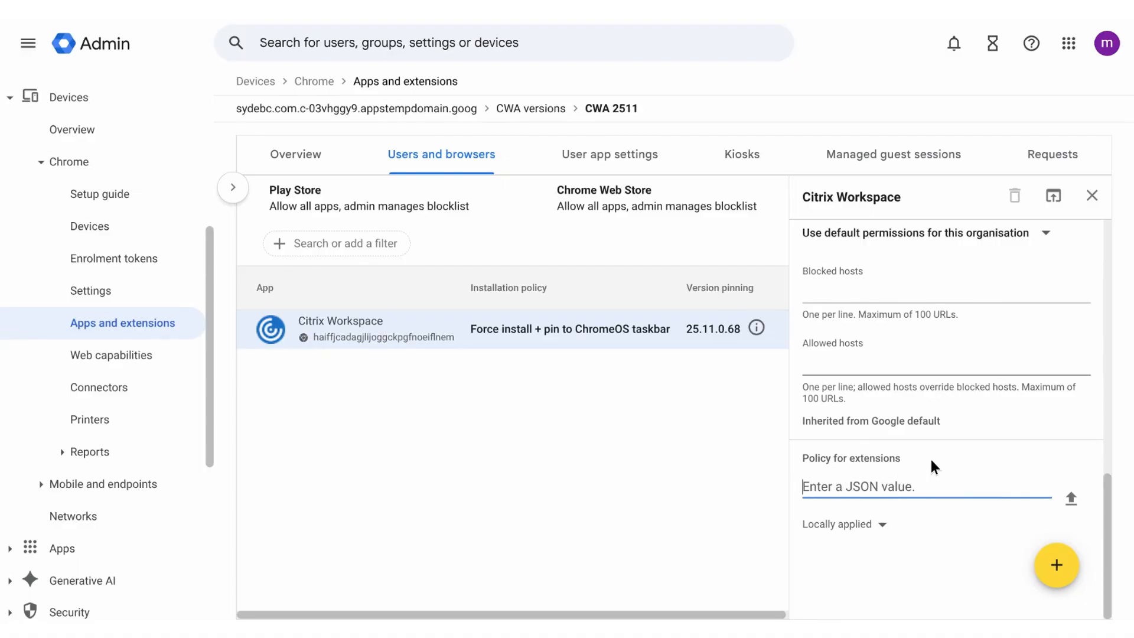
pyautogui.hotkey('ctrl', 'v')
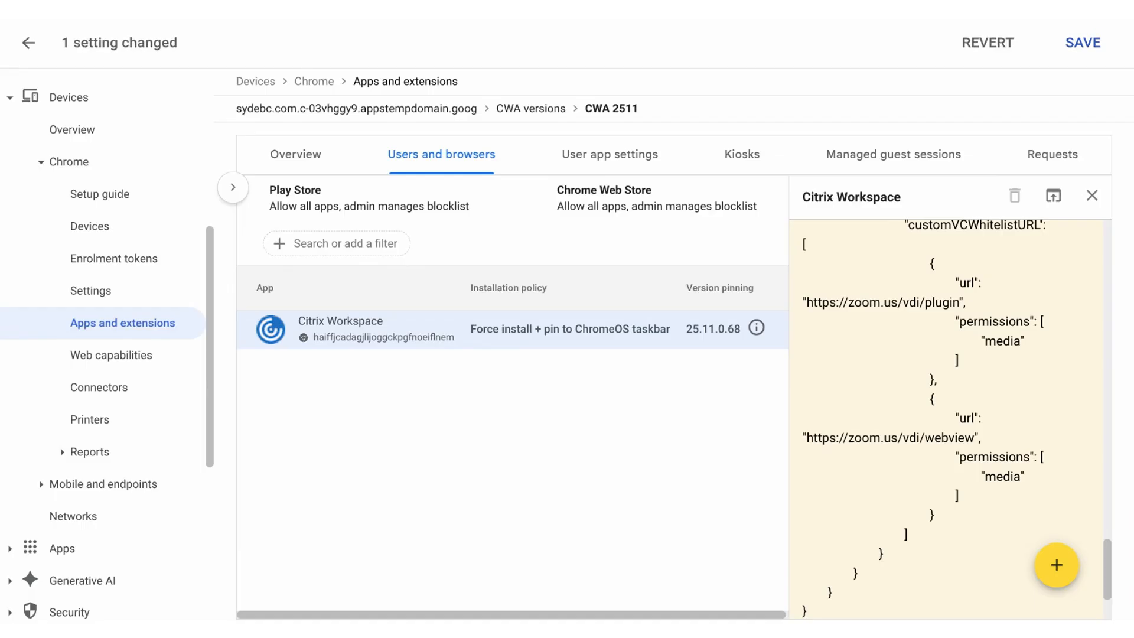
pyautogui.click(1092, 53)
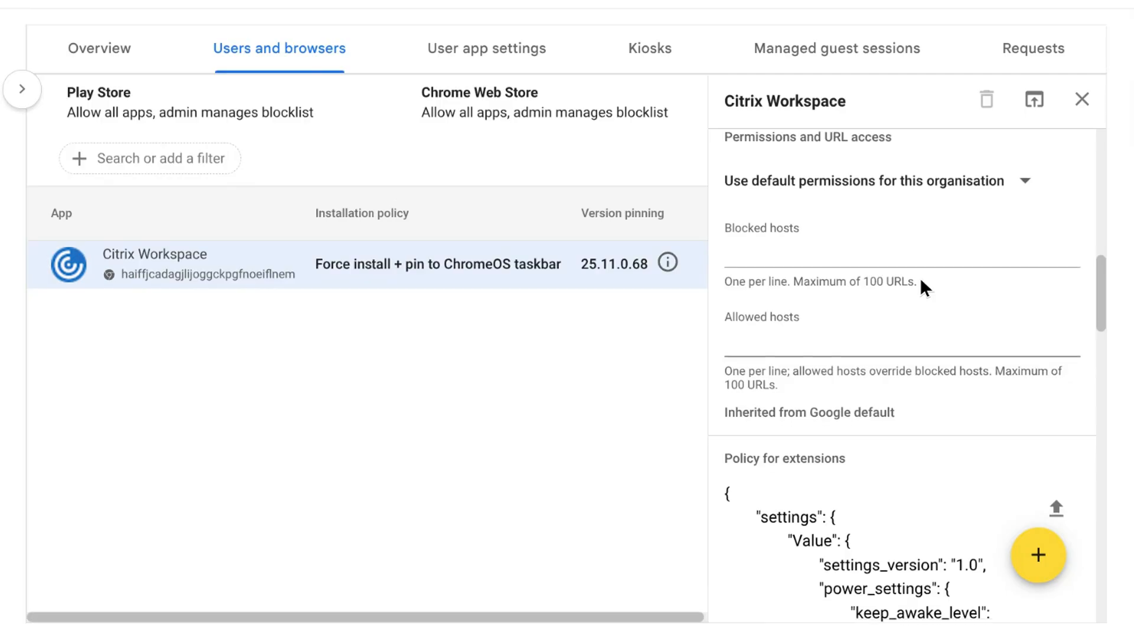
# Try removing a closing brace near the end of the Citrix Workspace extension policy JSON
pyautogui.scroll(-10, 918, 301)
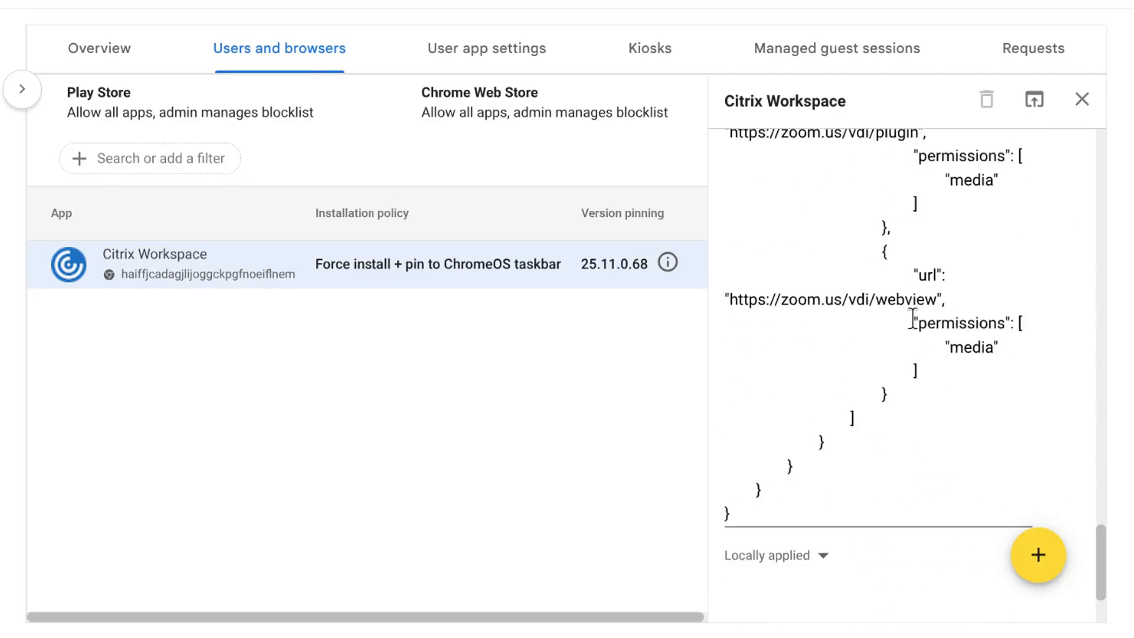
pyautogui.click(785, 466)
pyautogui.press('BackSpace')
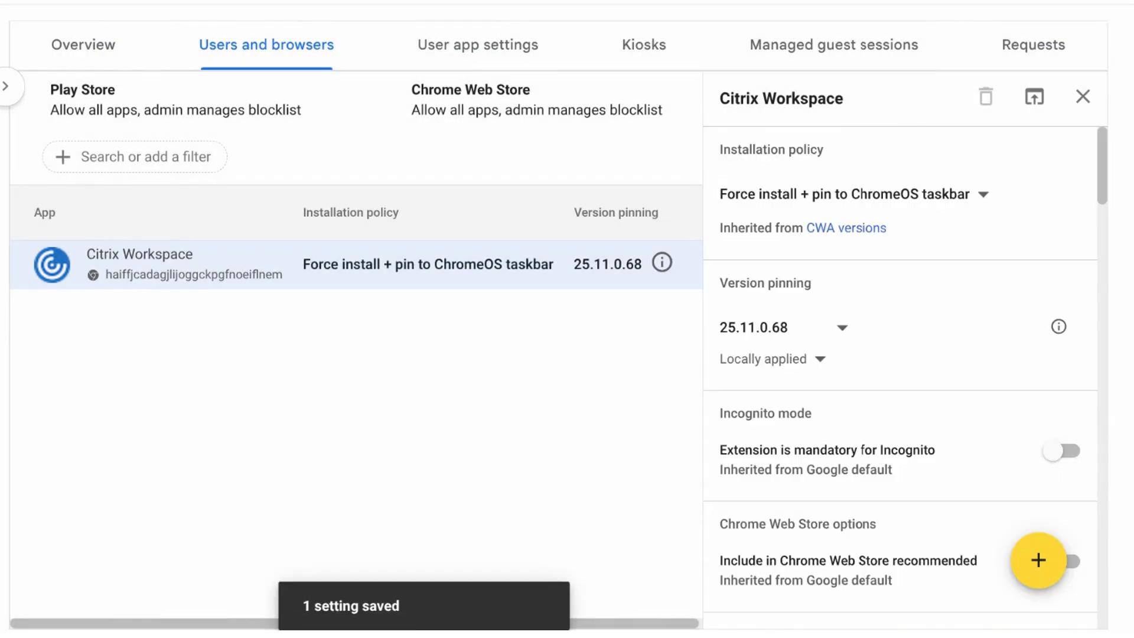
# Compare the nesting levels of store_settings and secondary_stores in the Citrix Workspace policy JSON
pyautogui.scroll(-14, 951, 310)
pyautogui.scroll(-5, 951, 309)
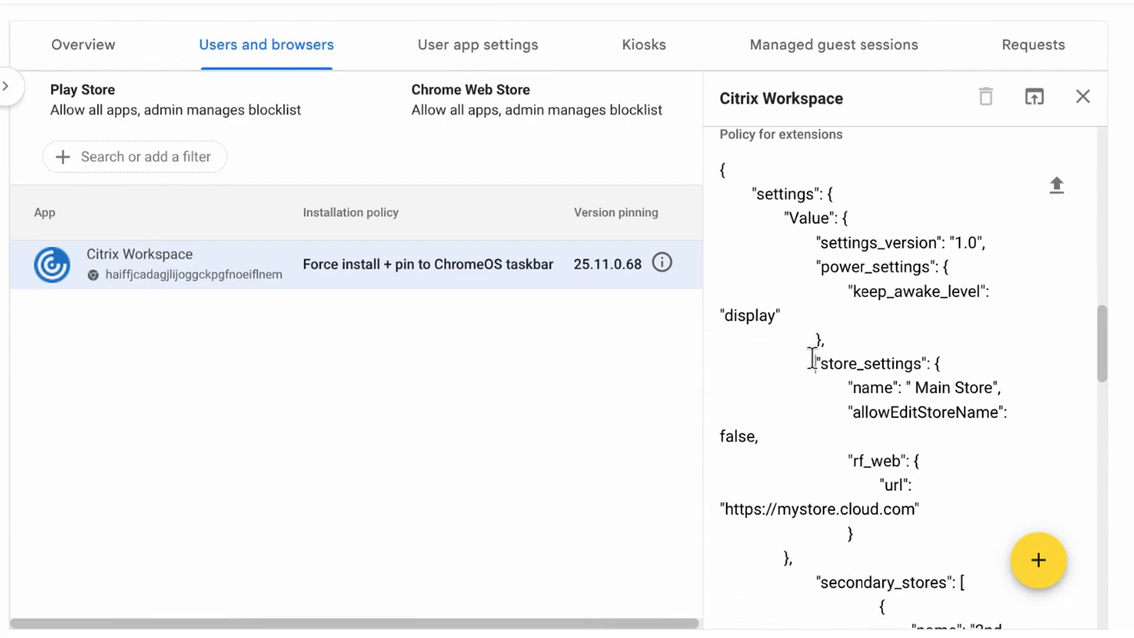
pyautogui.moveTo(816, 364); pyautogui.dragTo(914, 364)
pyautogui.scroll(-3, 999, 361)
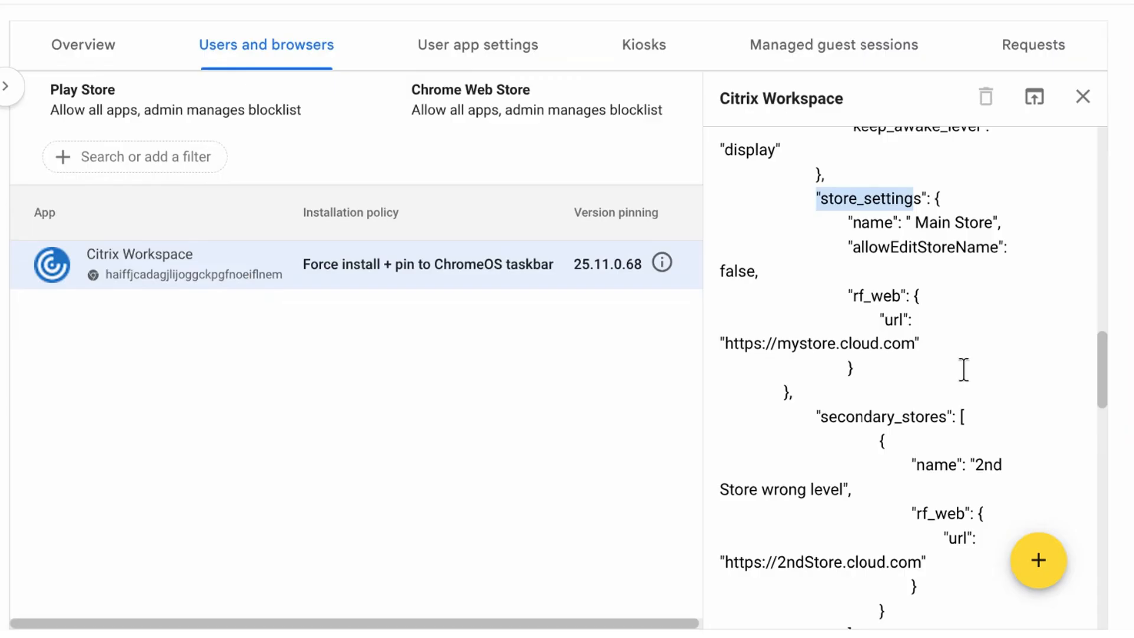
pyautogui.moveTo(816, 416); pyautogui.dragTo(984, 430)
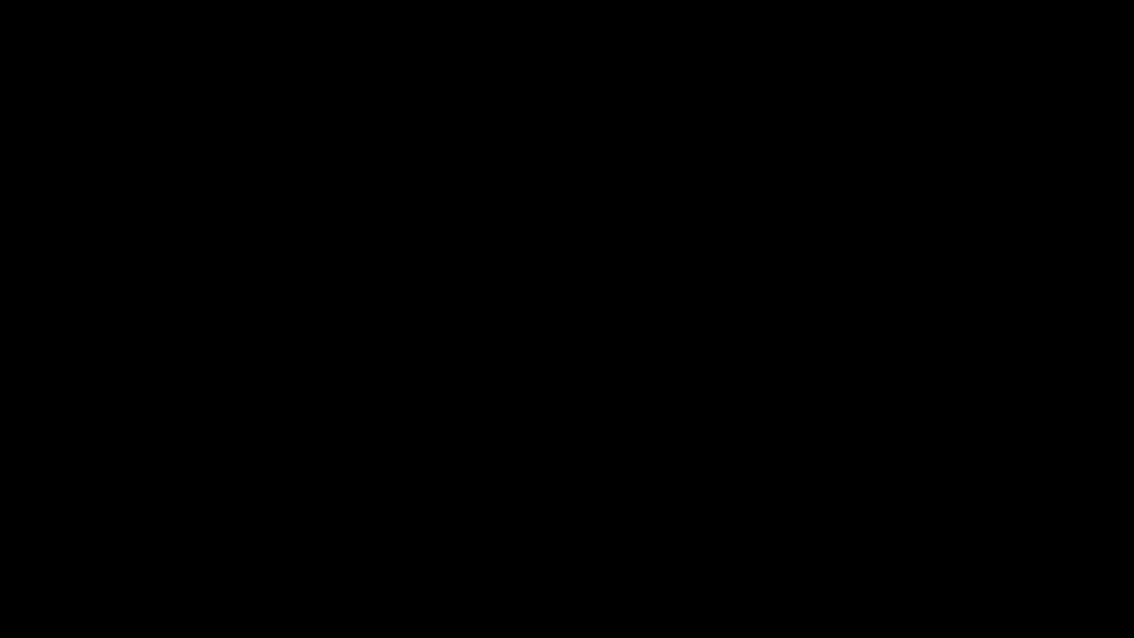
# On the chrome://policy page, review the applied Citrix Workspace settings value through to the store_settings block
pyautogui.scroll(-2, 452, 485)
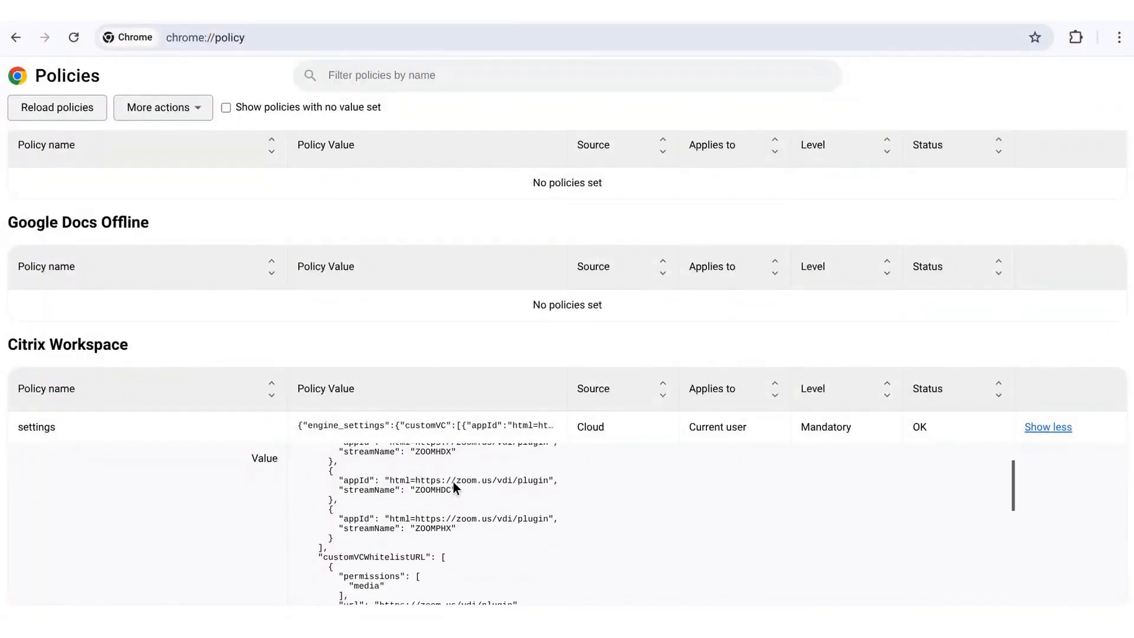
pyautogui.scroll(-3, 454, 484)
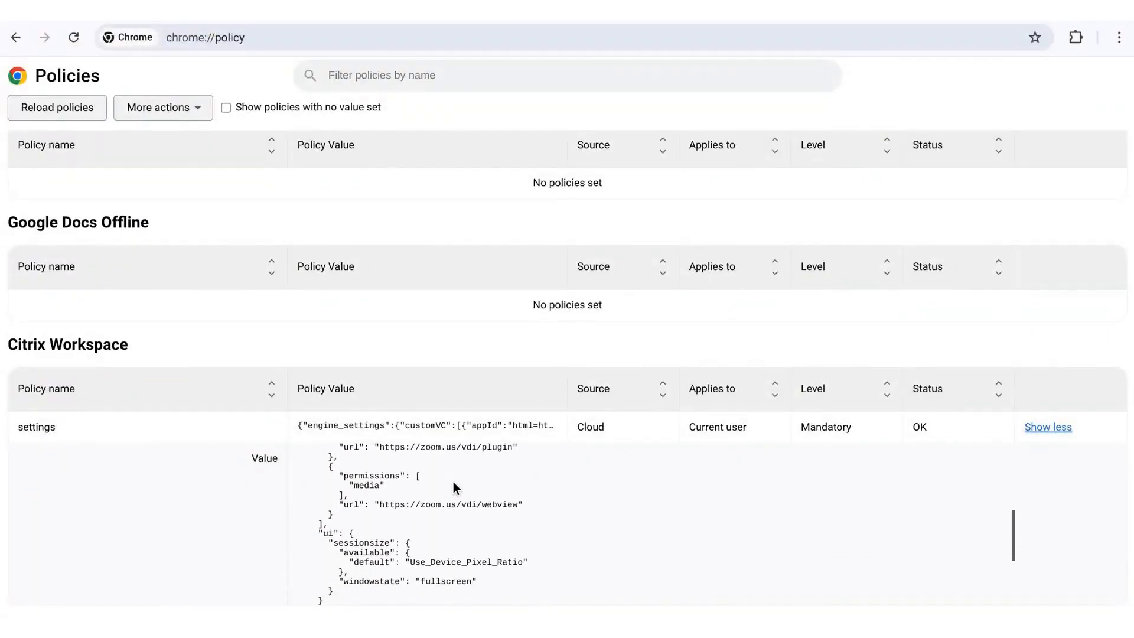
pyautogui.scroll(-2, 453, 480)
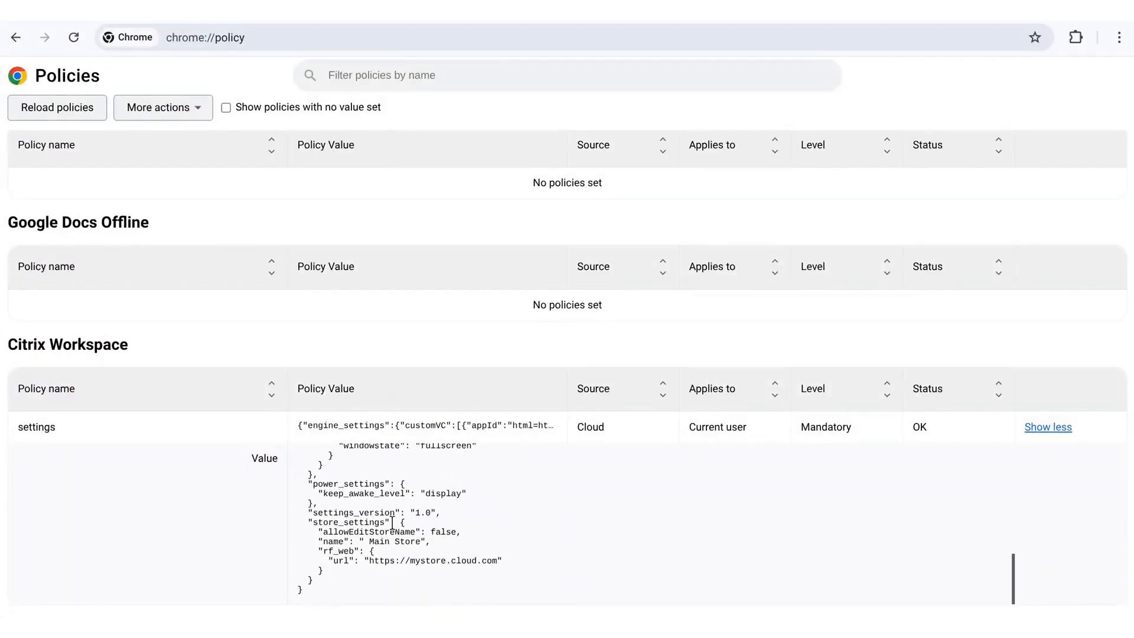